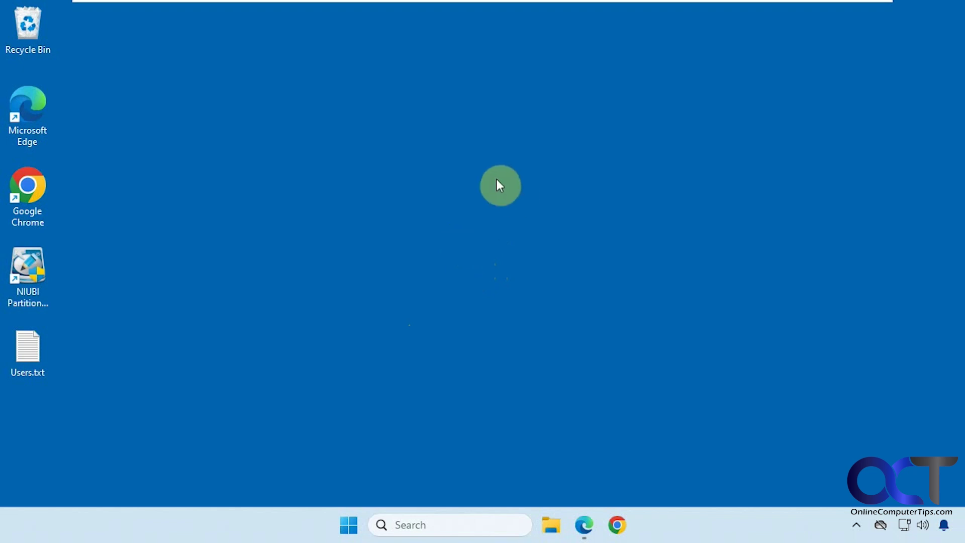
# Confirm on Settings' About page that the PC runs Windows 11 Home 23H2, build 22631.3880, then close Settings
pyautogui.click(349, 525)
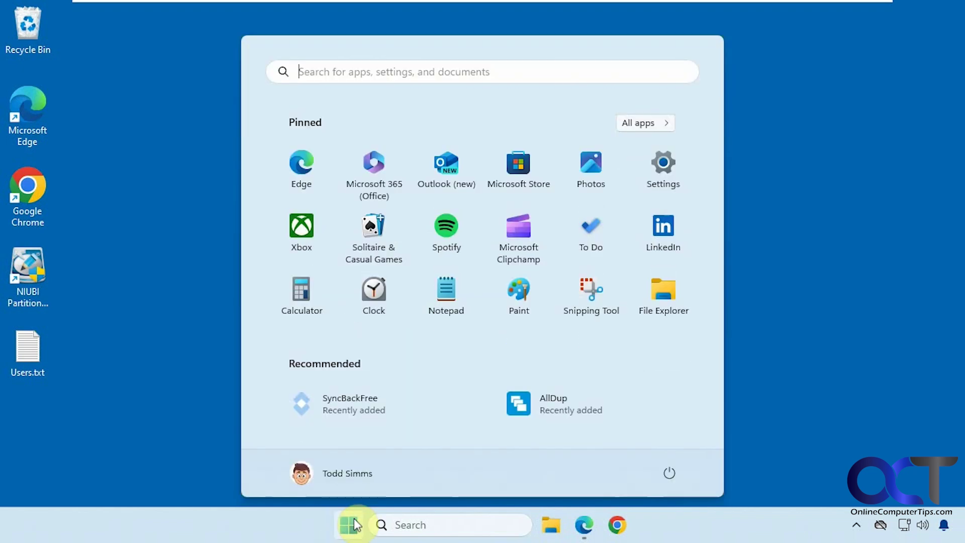
pyautogui.click(675, 174)
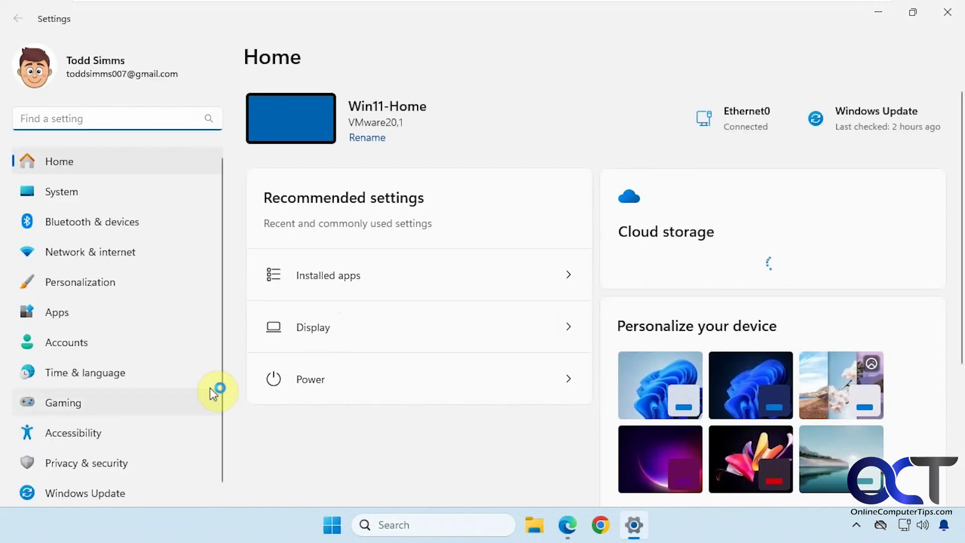
pyautogui.click(68, 192)
pyautogui.scroll(-10, 495, 347)
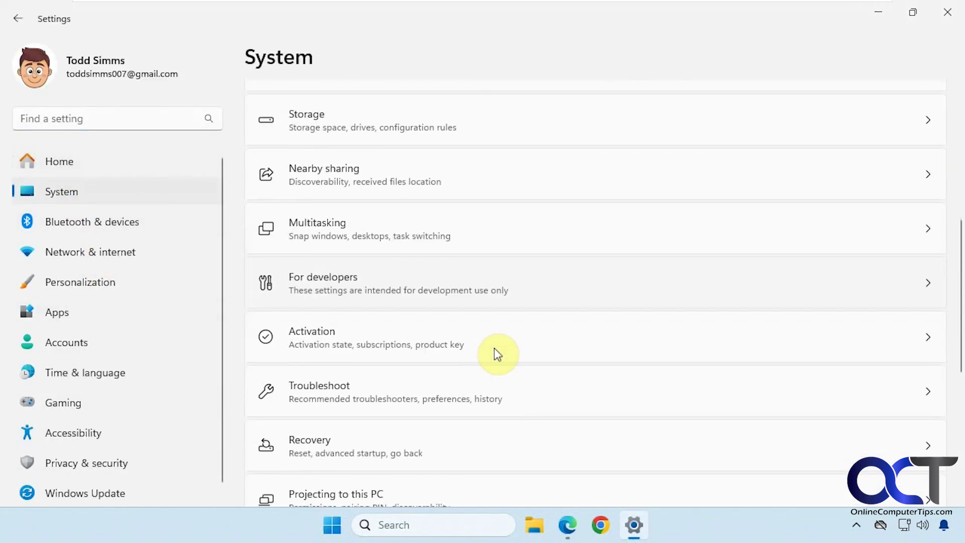
pyautogui.scroll(-3, 423, 424)
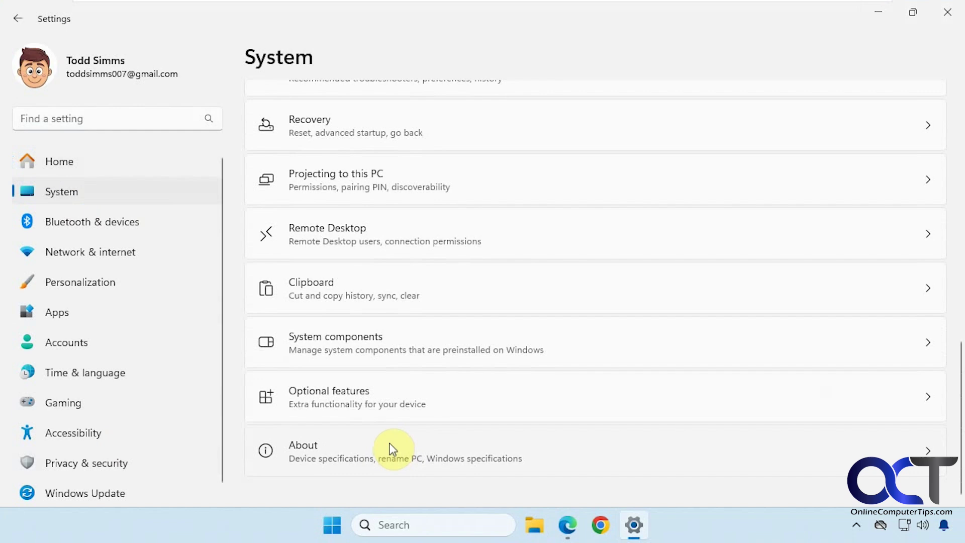
pyautogui.click(390, 448)
pyautogui.scroll(-3, 391, 446)
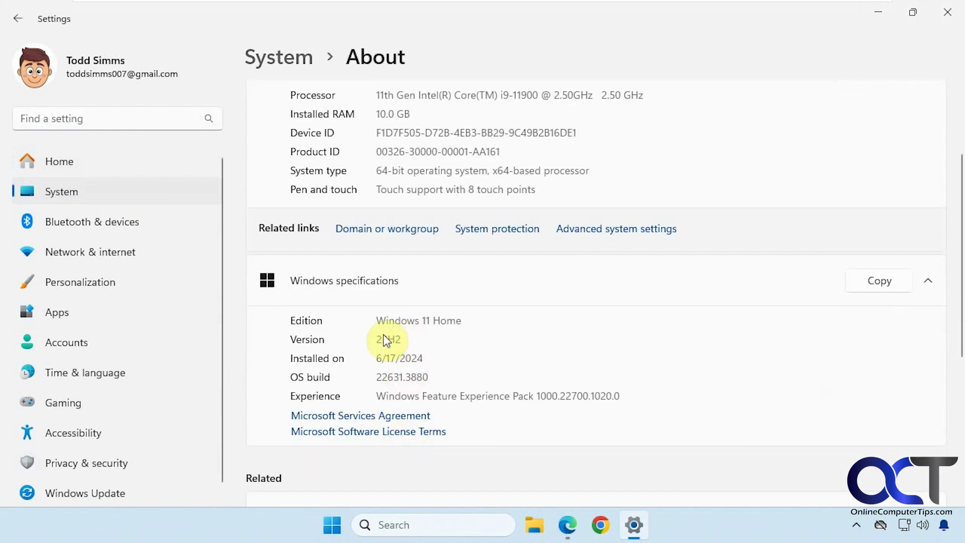
pyautogui.click(940, 20)
# Select and confirm the Windows 11 Insider Preview Dev Channel edition (build 26100.1150) on the download page
pyautogui.click(584, 525)
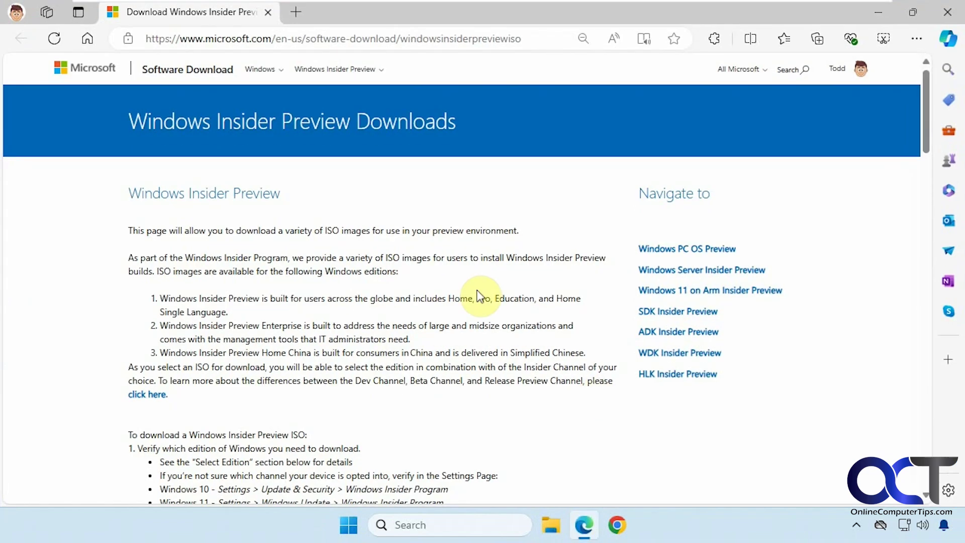
pyautogui.click(338, 117)
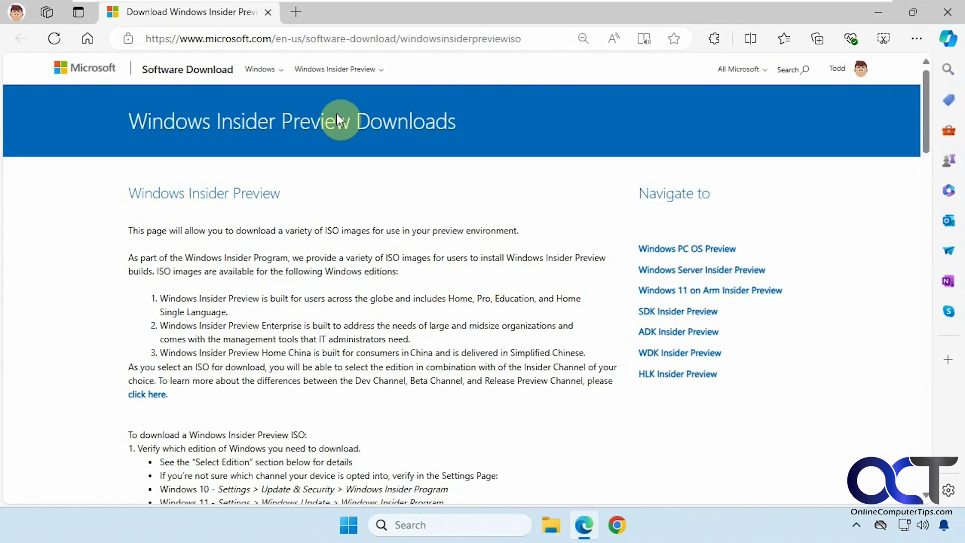
pyautogui.scroll(-10, 463, 284)
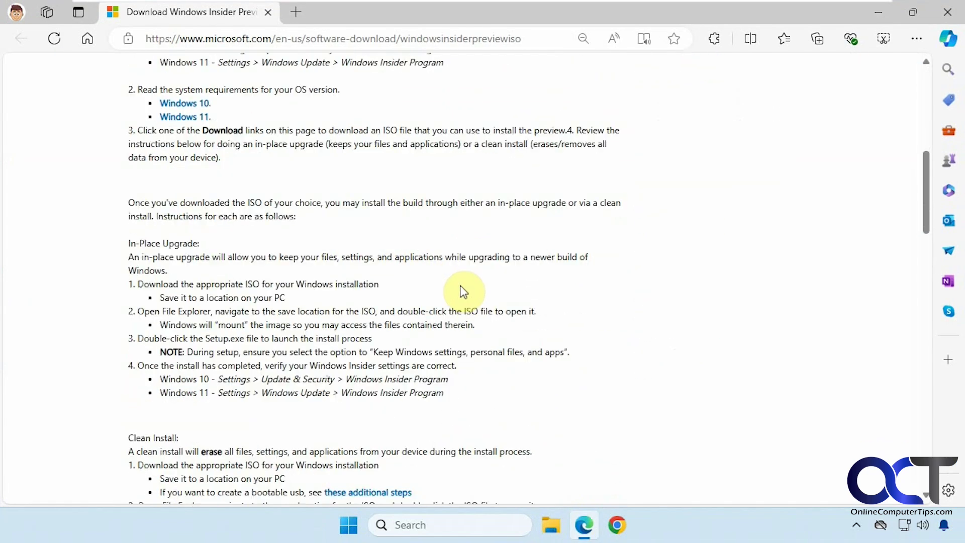
pyautogui.scroll(-15, 449, 290)
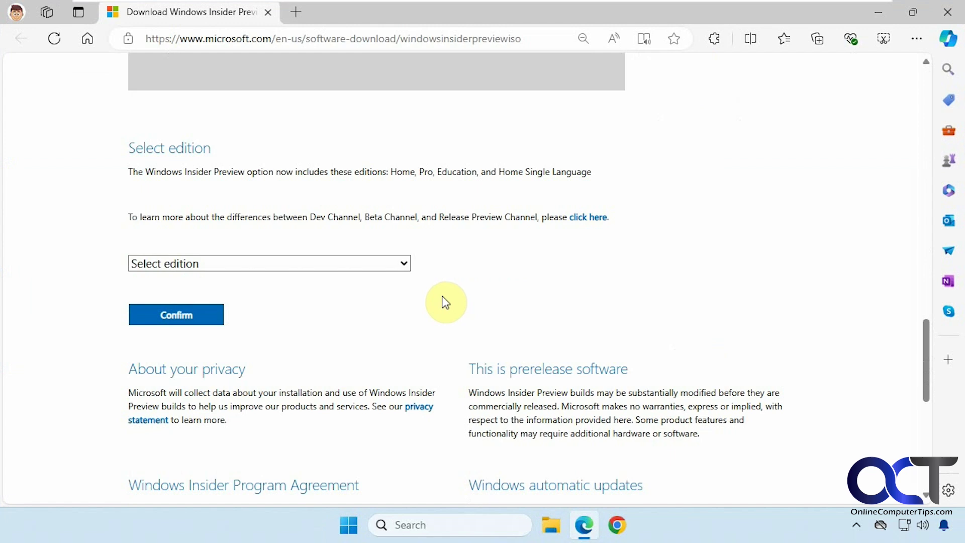
pyautogui.click(388, 266)
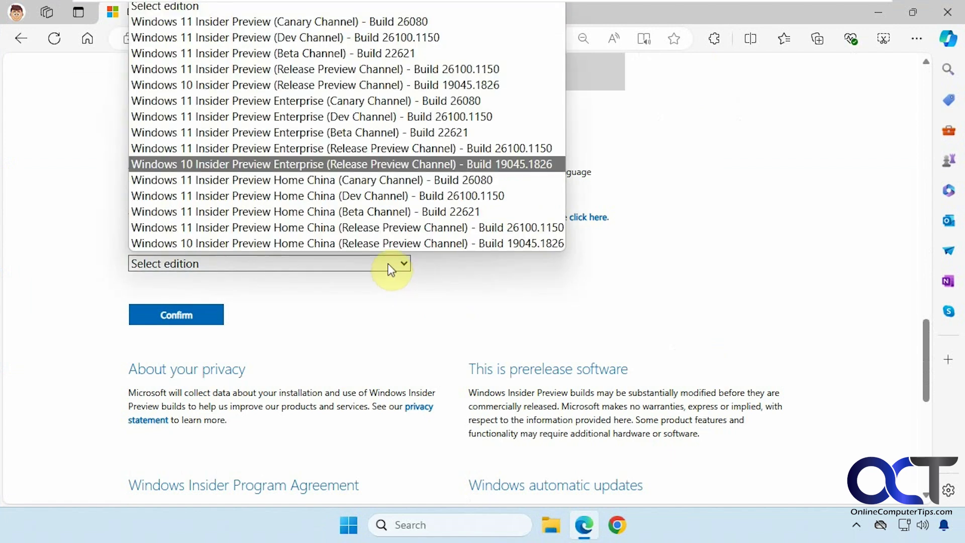
pyautogui.click(371, 36)
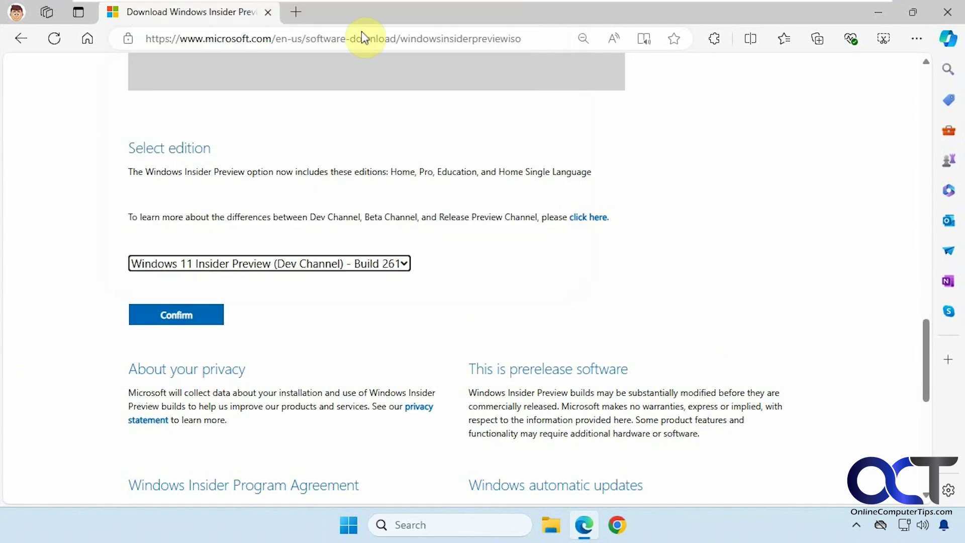
pyautogui.click(206, 307)
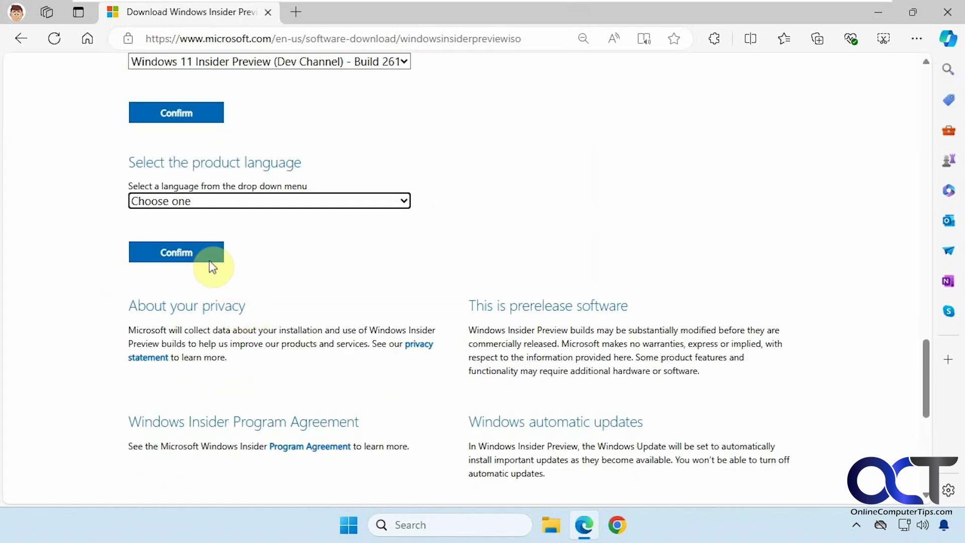
# Choose English (United States) as the product language, then close Edge
pyautogui.click(279, 201)
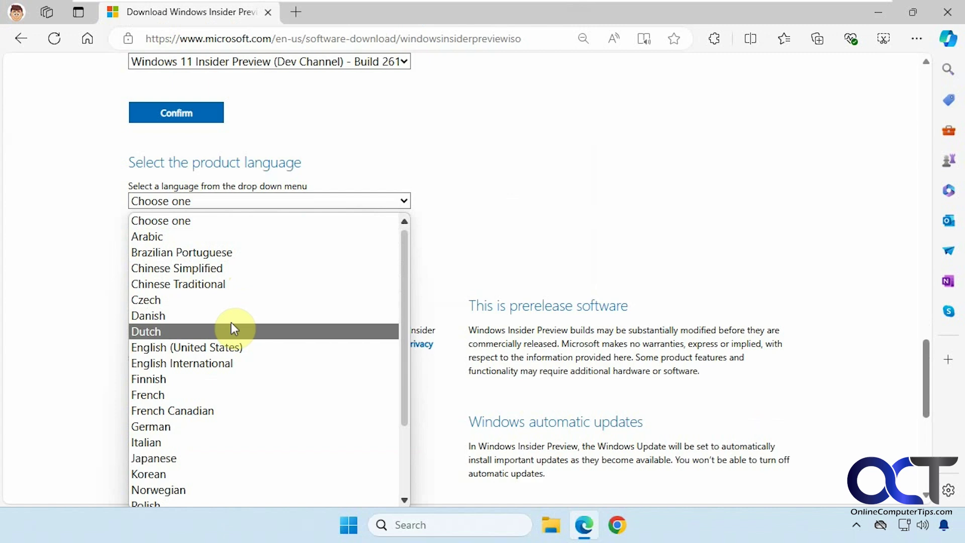
pyautogui.click(228, 347)
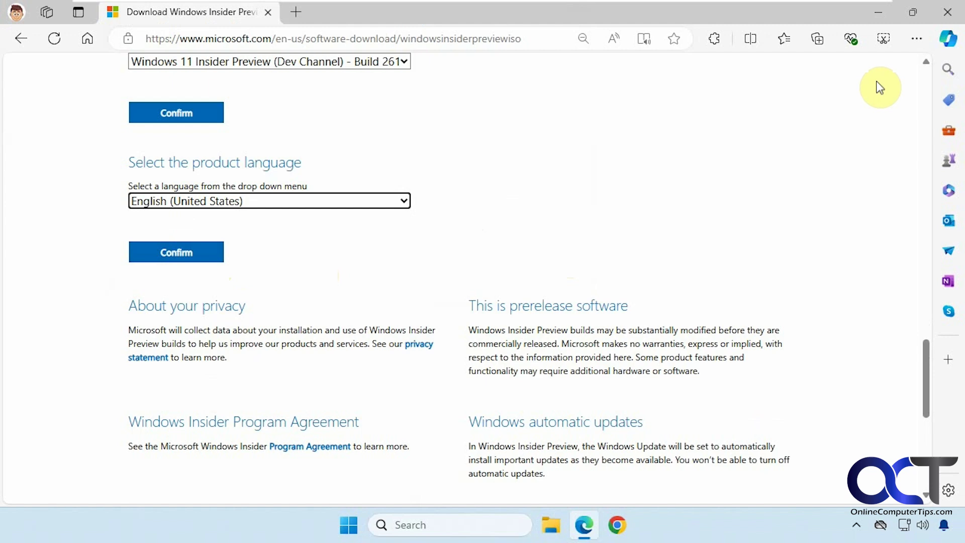
pyautogui.click(948, 14)
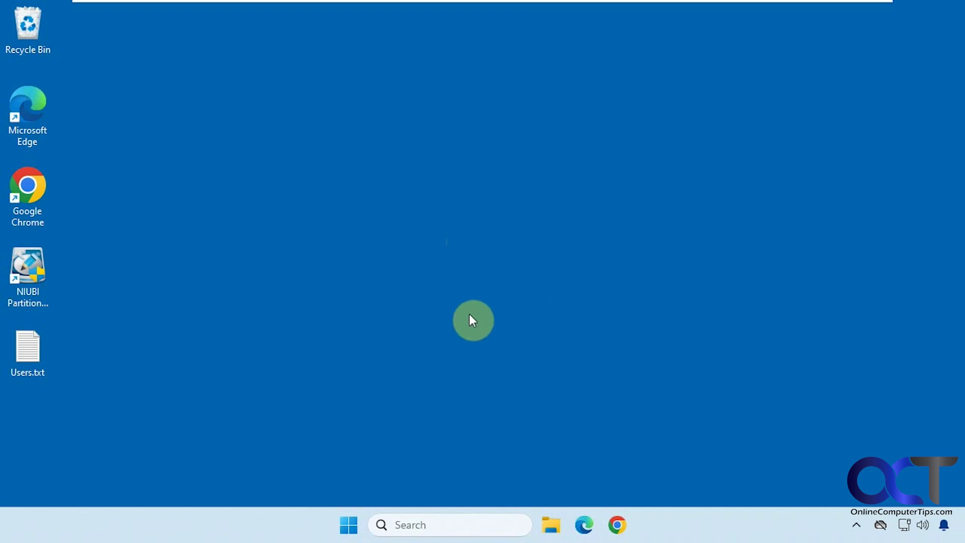
# Restart the PC from the Start menu to boot the install media into Windows 11 Setup
pyautogui.click(348, 526)
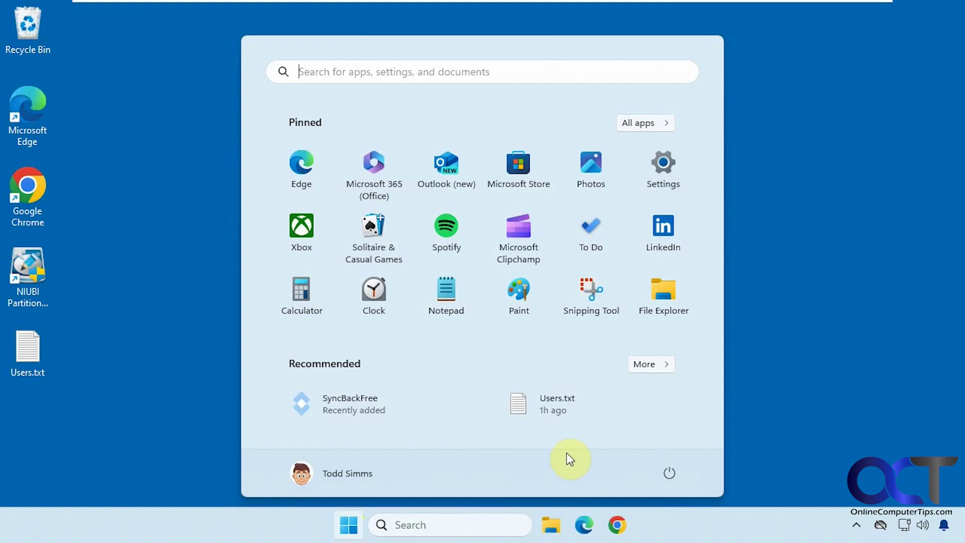
pyautogui.click(669, 473)
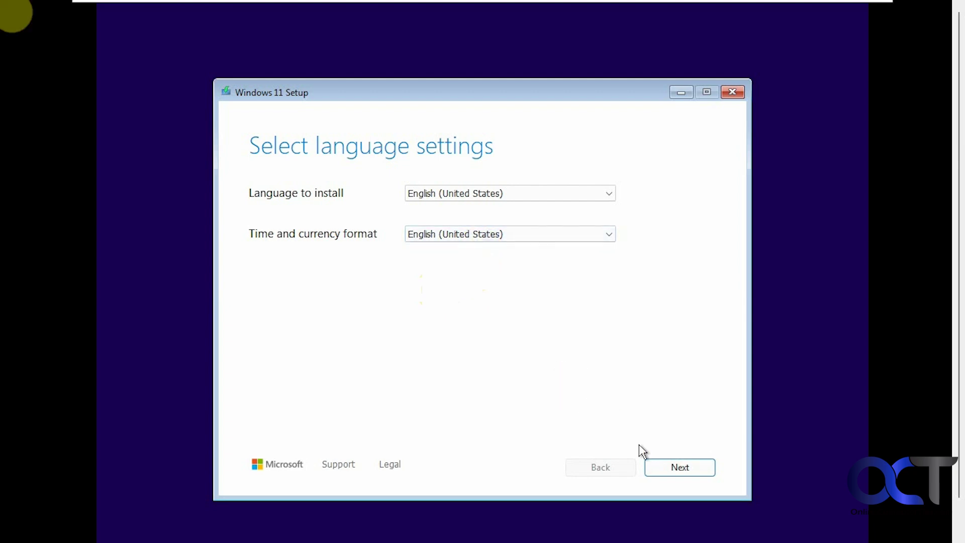
# Accept the English (United States) language and US keyboard pages, then quit Windows 11 Setup
pyautogui.click(656, 467)
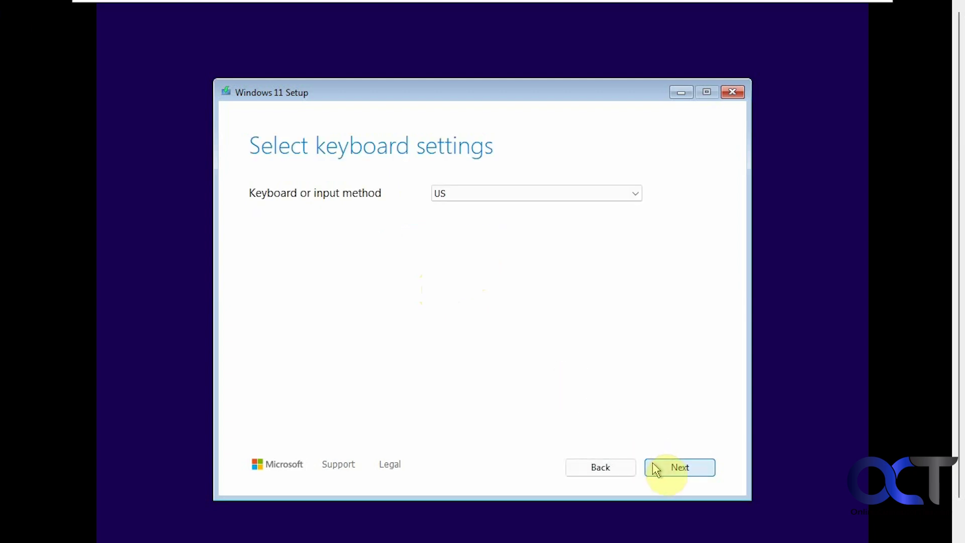
pyautogui.click(653, 465)
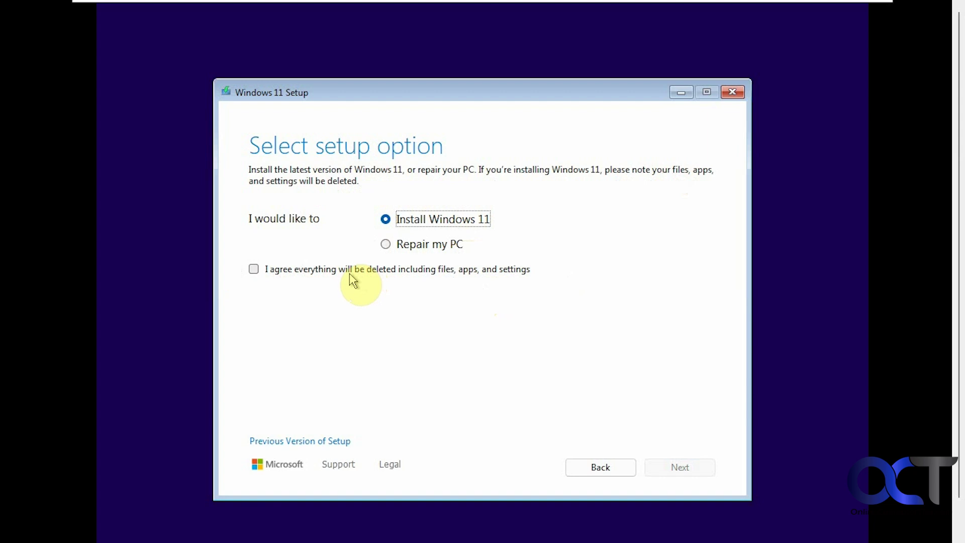
pyautogui.click(732, 92)
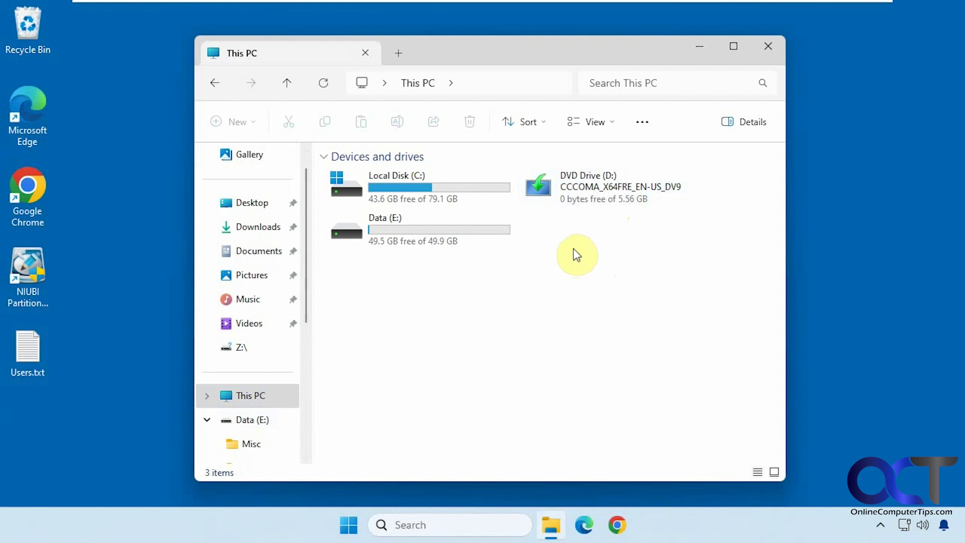
# Open DVD Drive (D:) and run setup.exe, approving the User Account Control prompt
pyautogui.click(592, 200)
pyautogui.rightClick(592, 200)
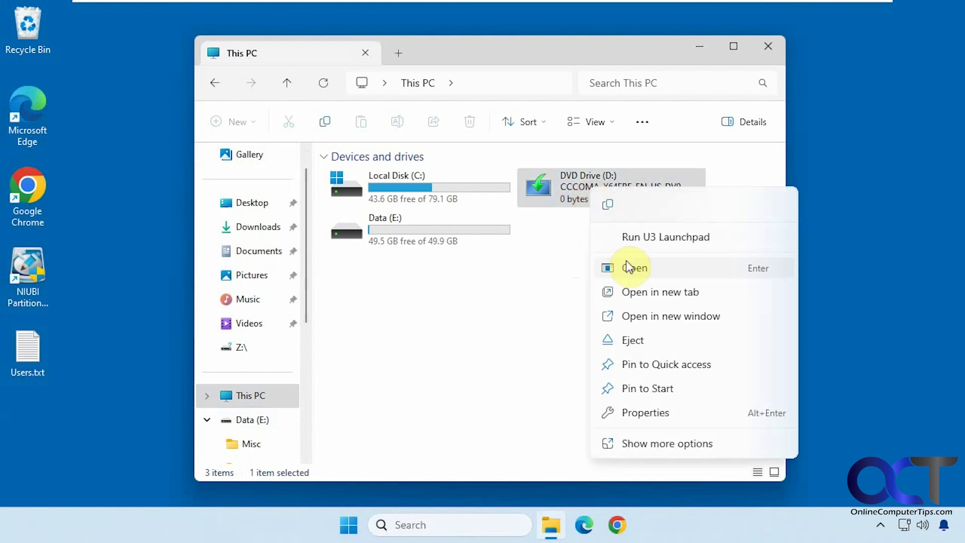
pyautogui.click(609, 263)
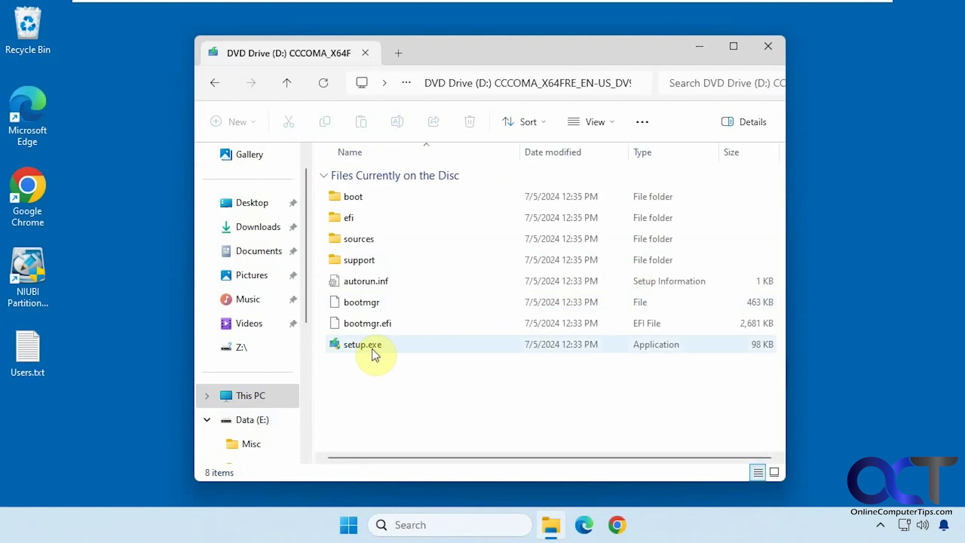
pyautogui.doubleClick(372, 348)
pyautogui.click(399, 386)
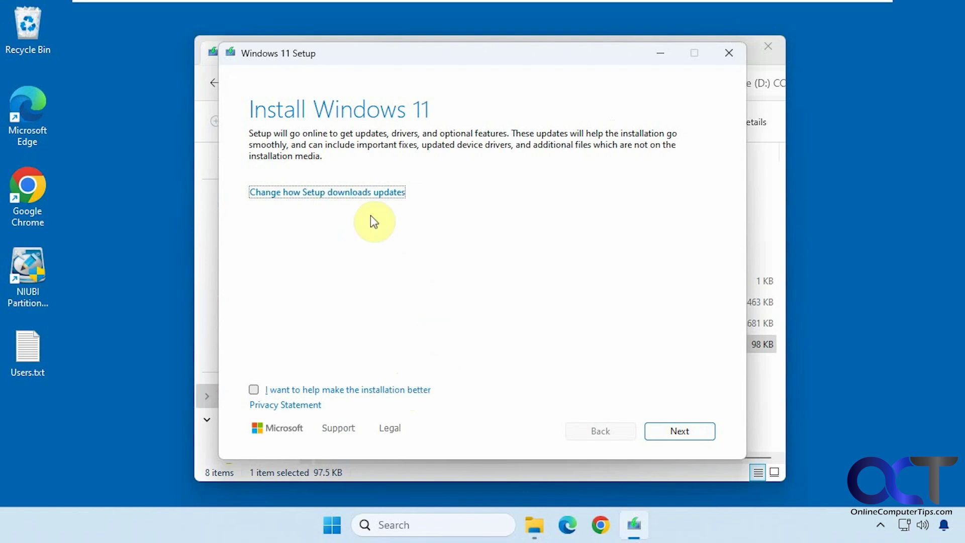
# Set Setup's update downloads to 'Not right now' and continue to the license terms
pyautogui.click(369, 193)
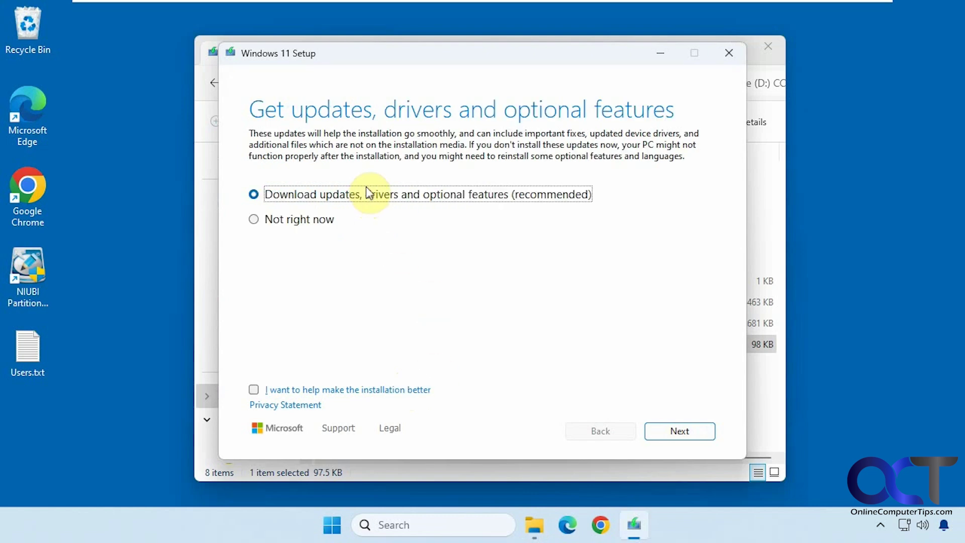
pyautogui.click(308, 221)
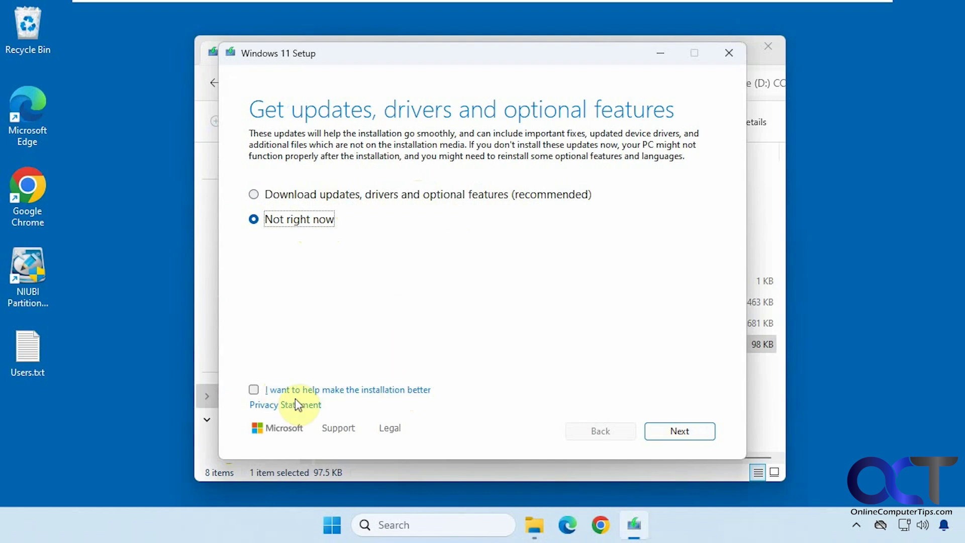
pyautogui.click(671, 431)
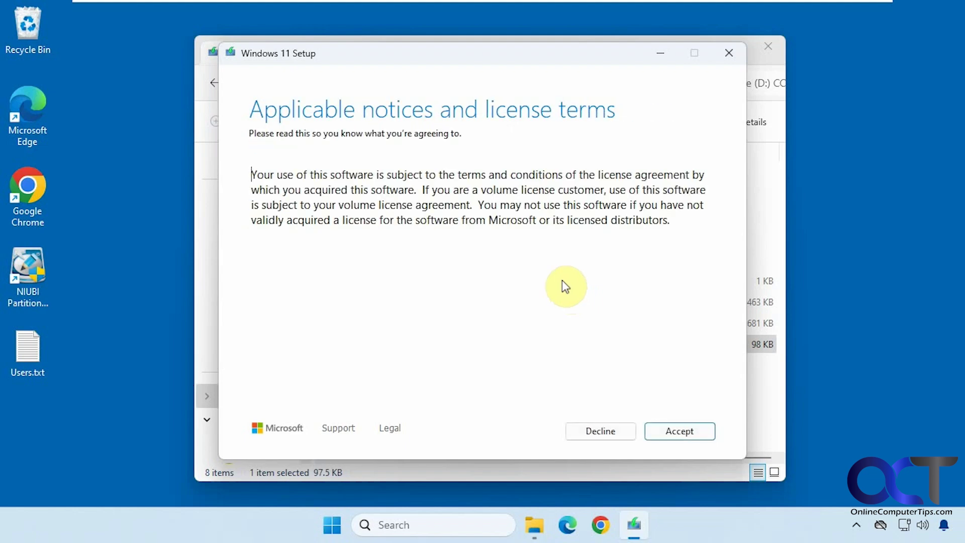
# Accept the license, keep 'Keep personal files and apps', and click Install to begin the upgrade
pyautogui.click(686, 430)
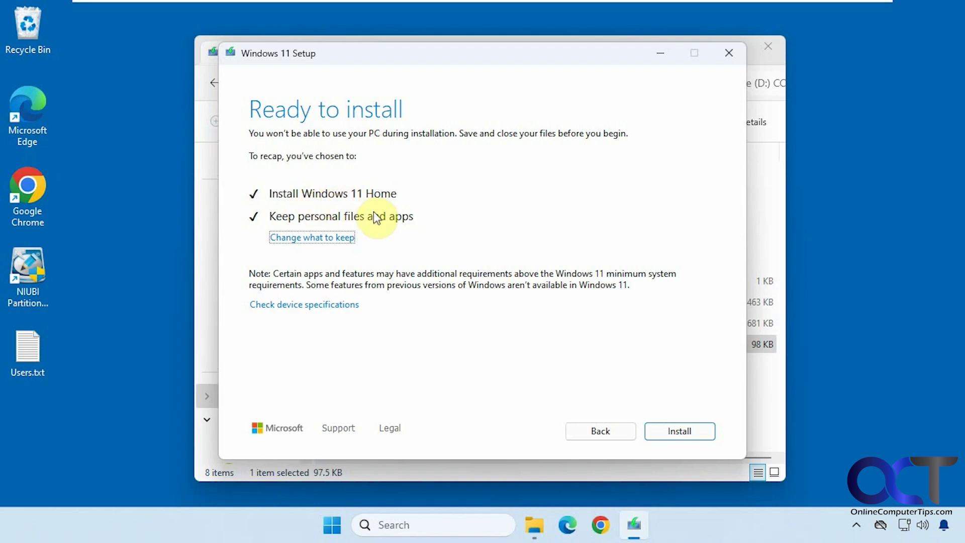
pyautogui.click(335, 240)
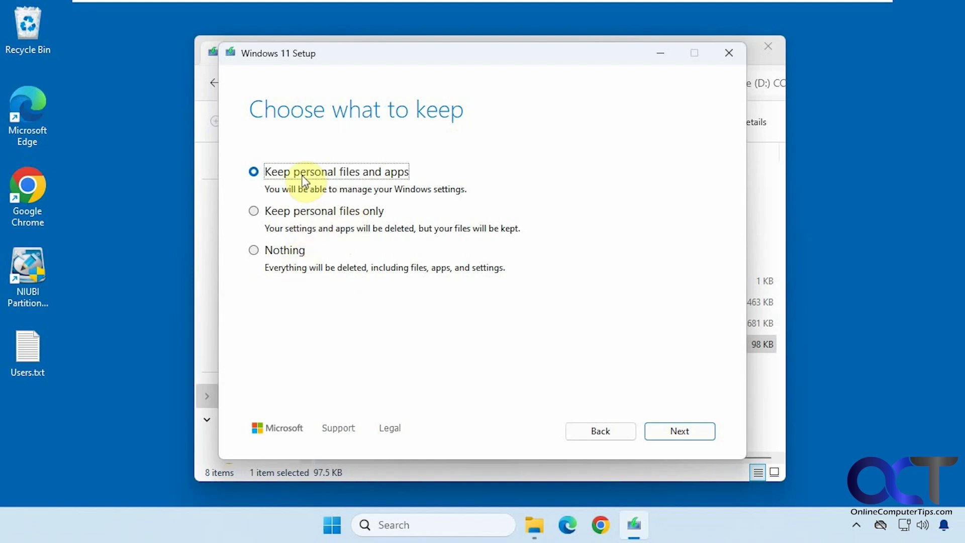
pyautogui.click(675, 432)
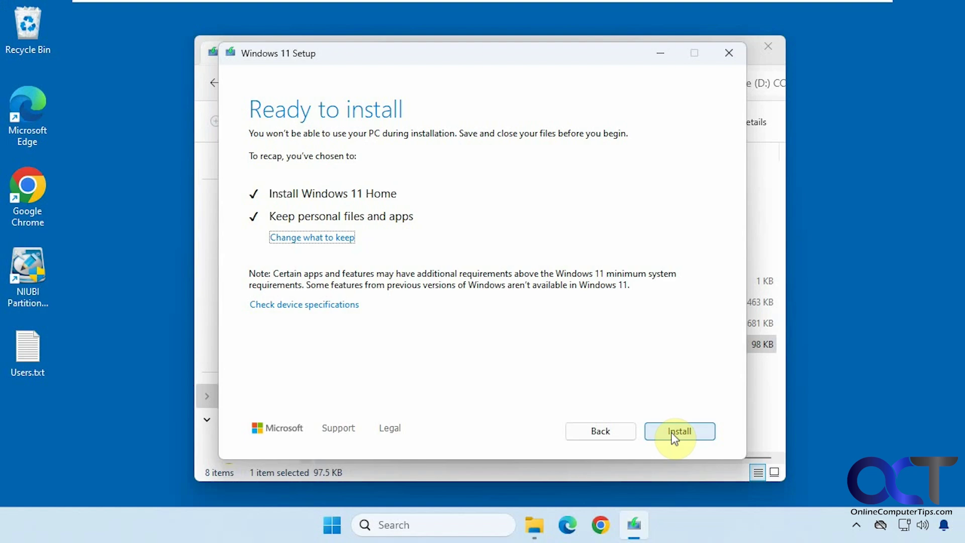
pyautogui.click(673, 435)
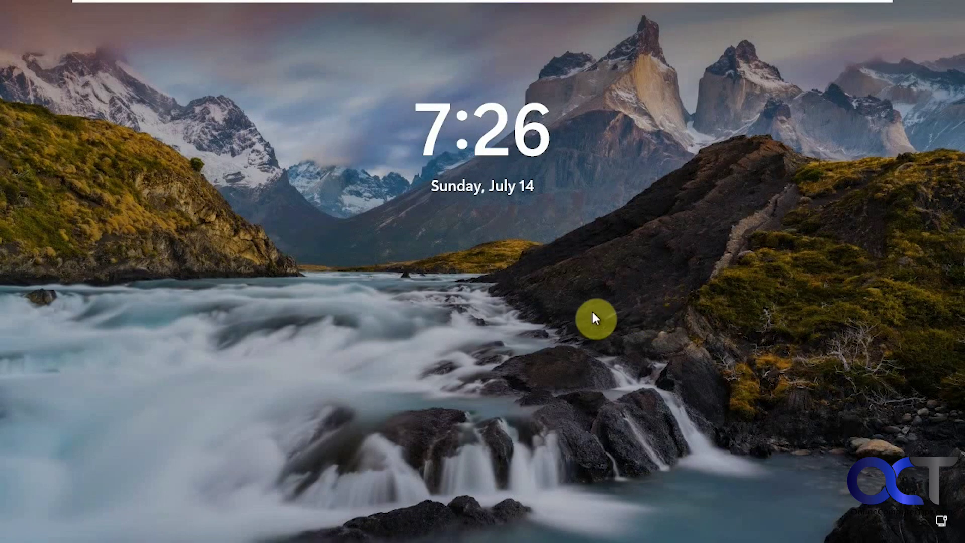
# Dismiss the lock screen and enter the account PIN to reach the upgraded desktop
pyautogui.click(443, 316)
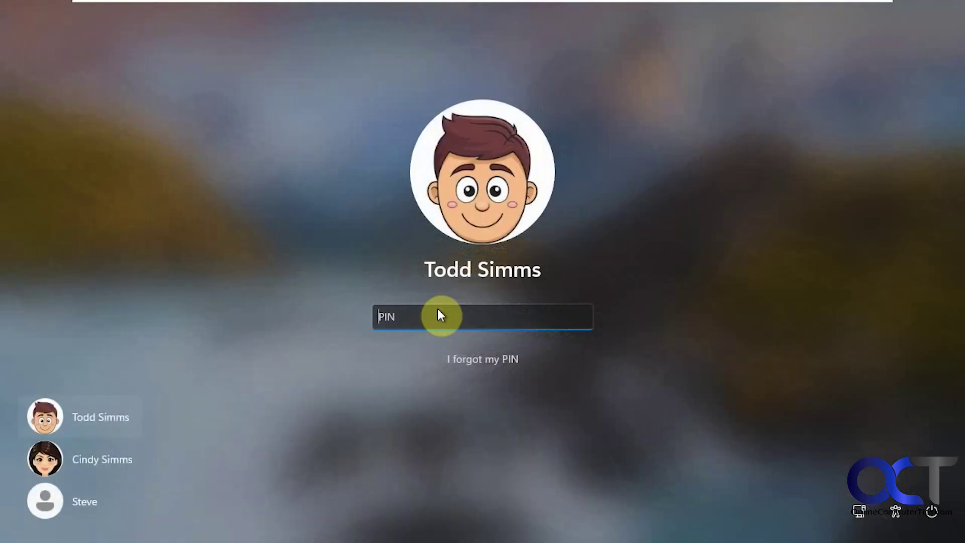
pyautogui.write('1234')
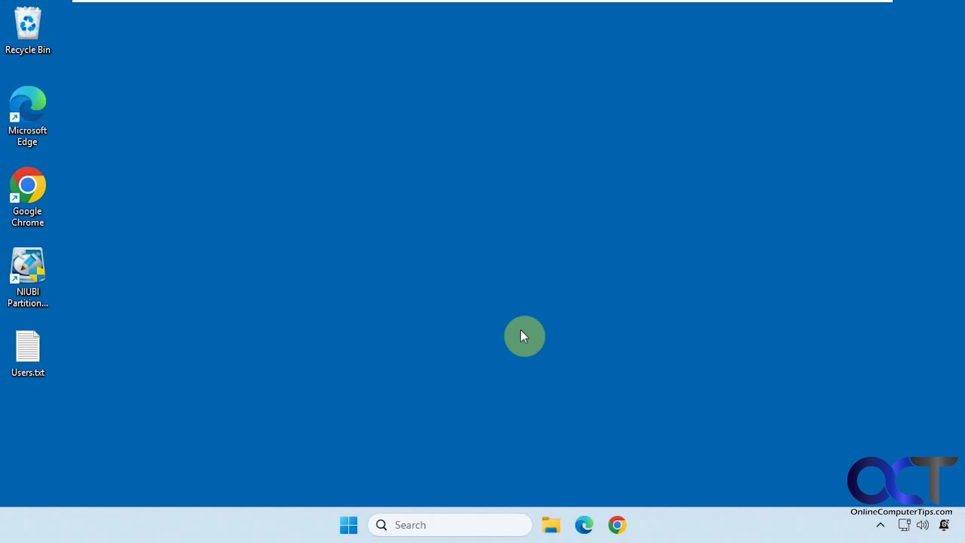
# Check Settings > System > About shows Windows 11 Home 24H2, OS build 26100.1150, then collapse Windows specifications
pyautogui.click(349, 524)
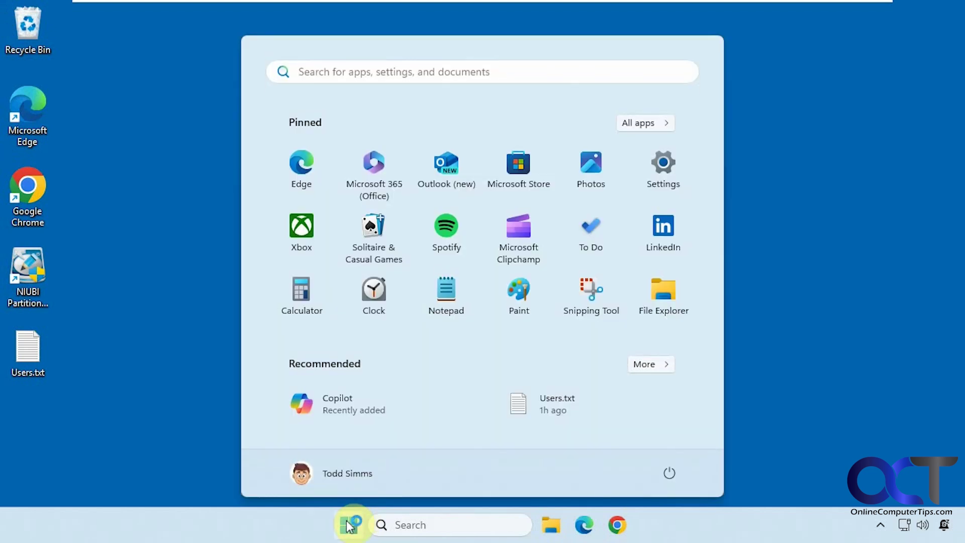
pyautogui.click(664, 168)
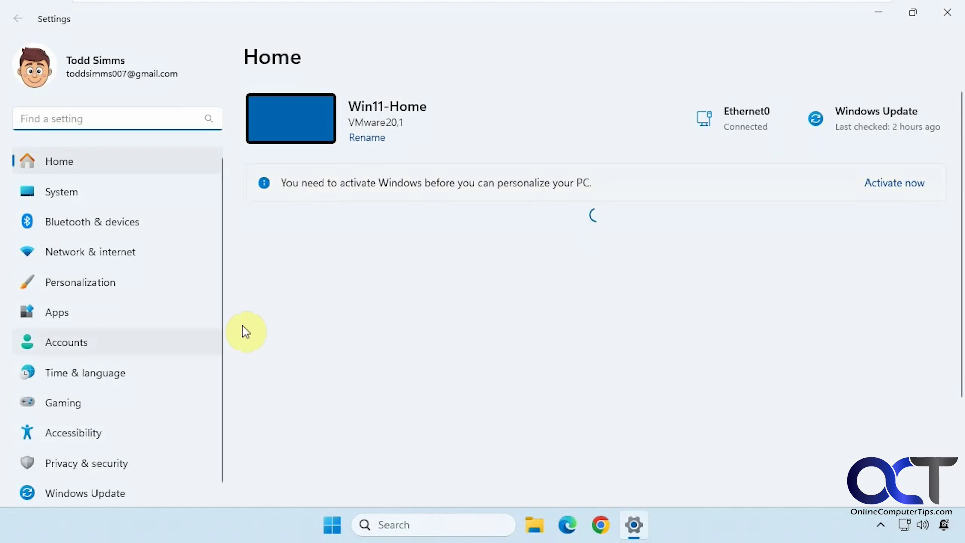
pyautogui.click(78, 190)
pyautogui.scroll(-10, 460, 334)
pyautogui.scroll(-5, 458, 363)
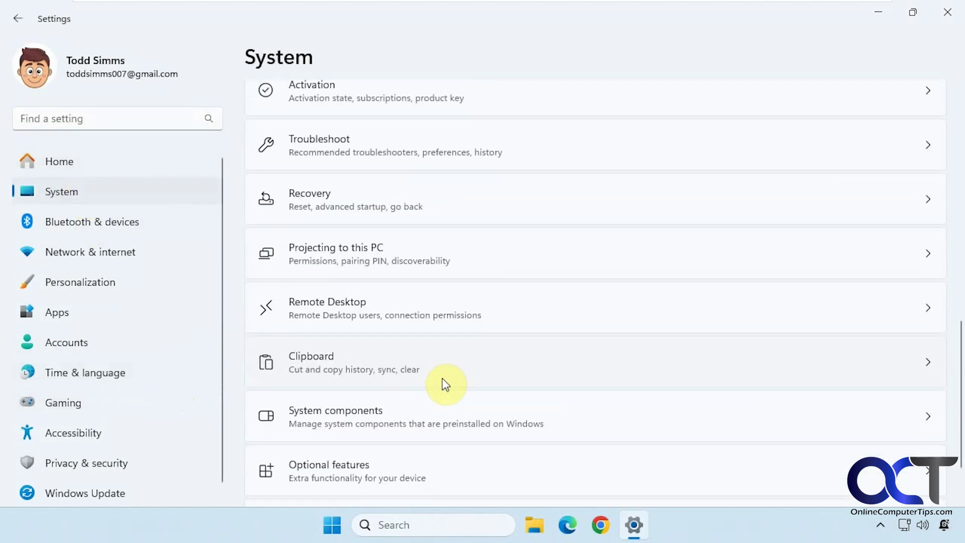
pyautogui.click(394, 446)
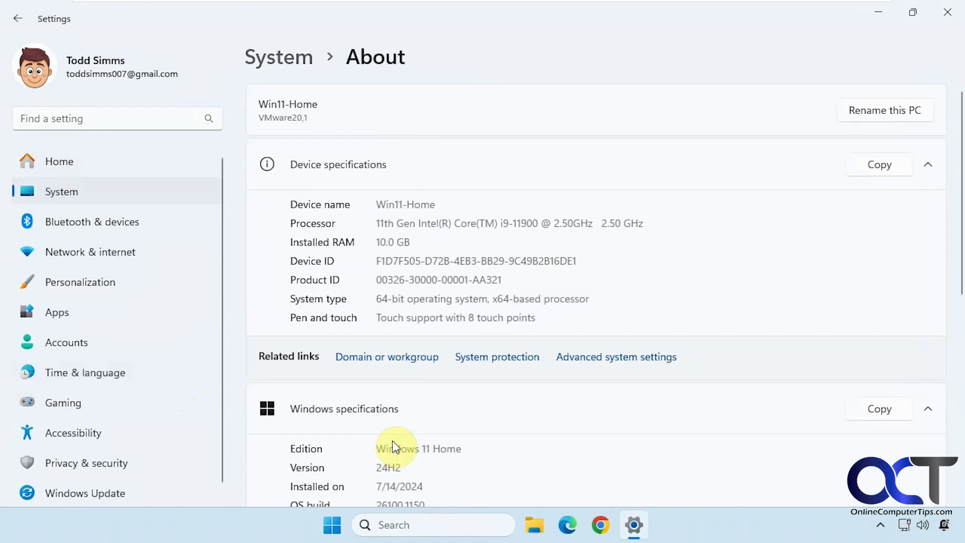
pyautogui.scroll(-2, 394, 448)
pyautogui.moveTo(403, 404); pyautogui.dragTo(362, 403)
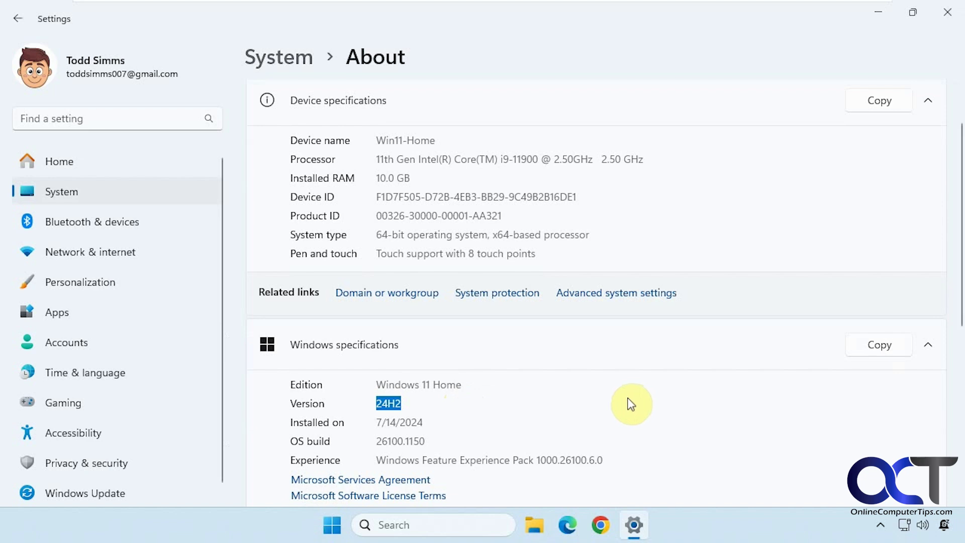
pyautogui.click(540, 361)
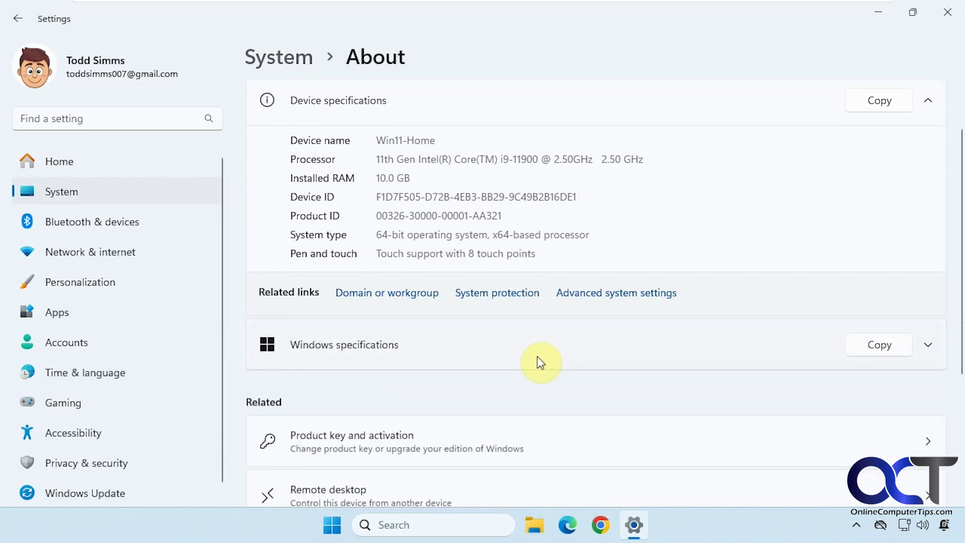